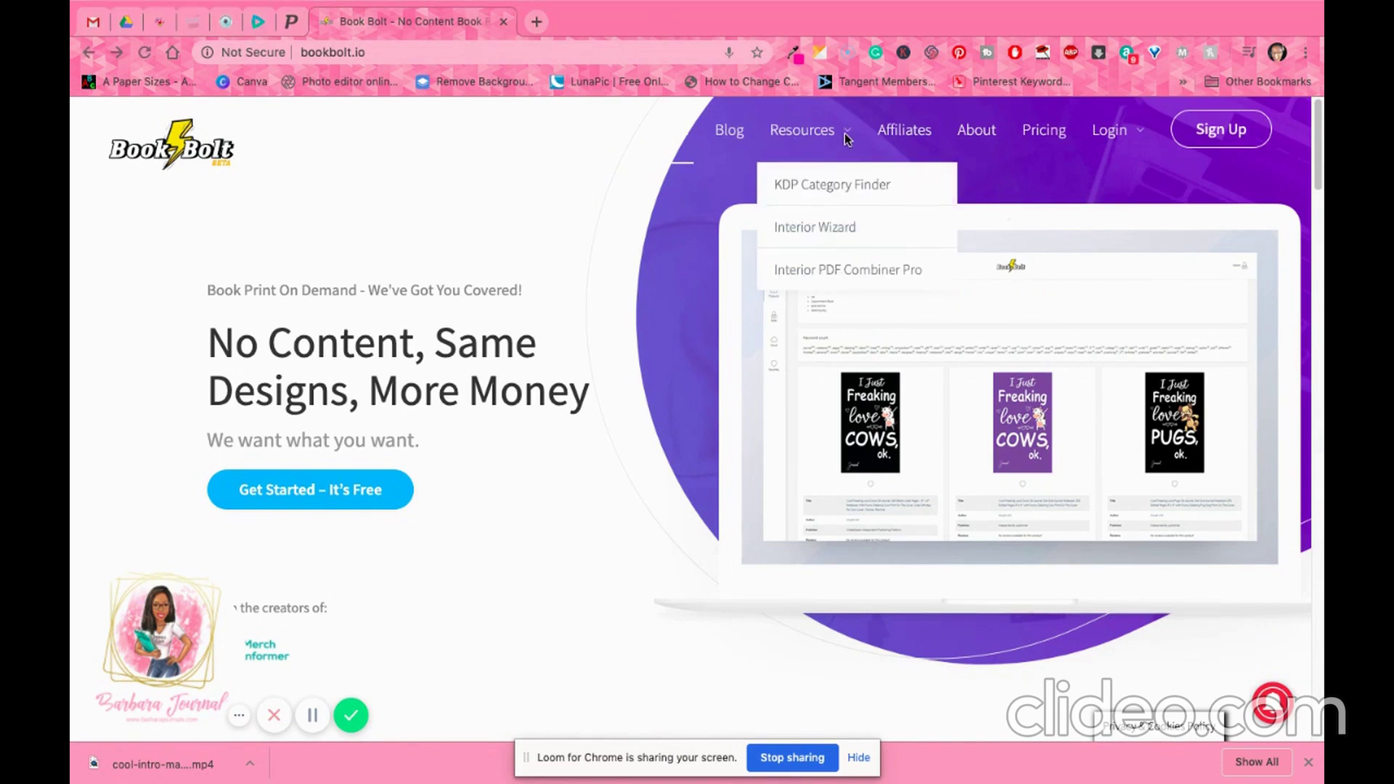
- Upload the prepared 0.7 MB PDF page from Downloads as a source file for the interior
click(863, 281)
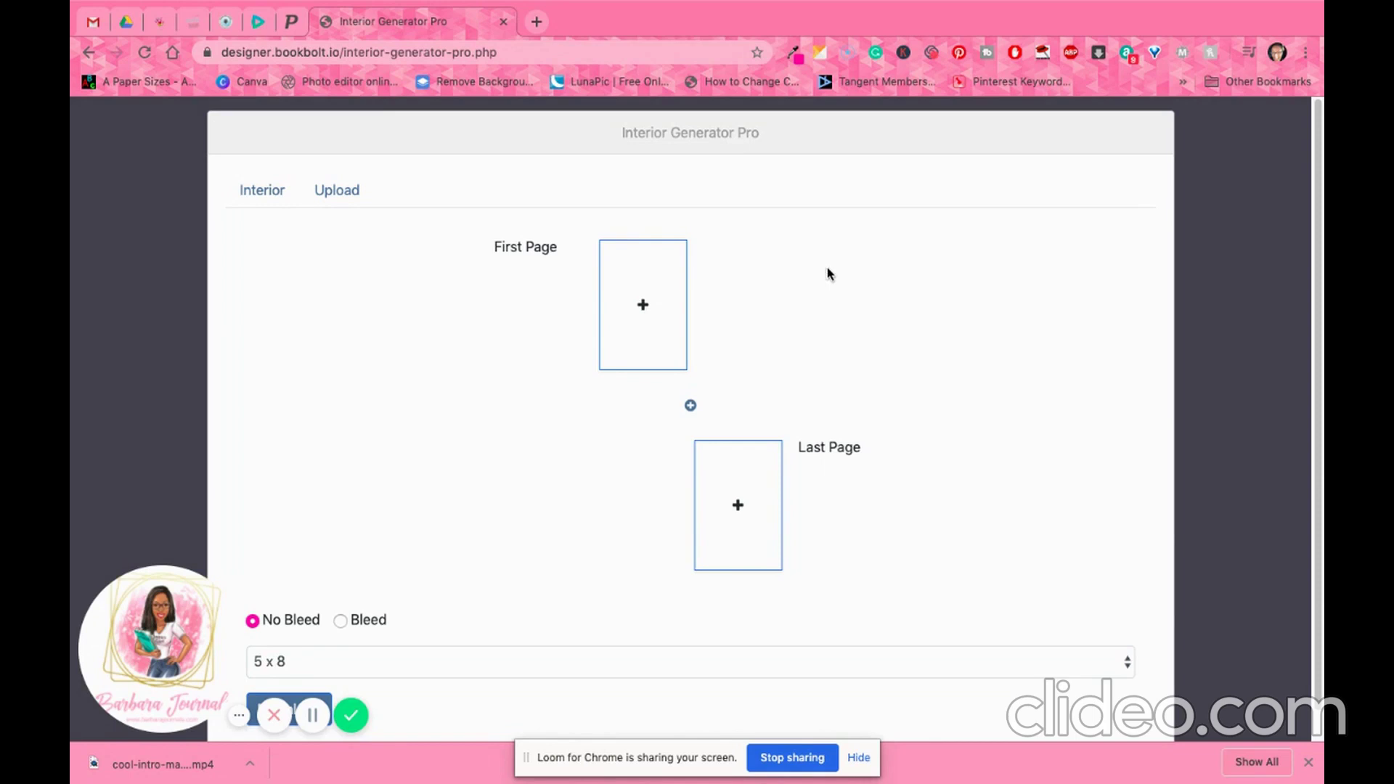
click(334, 197)
click(672, 316)
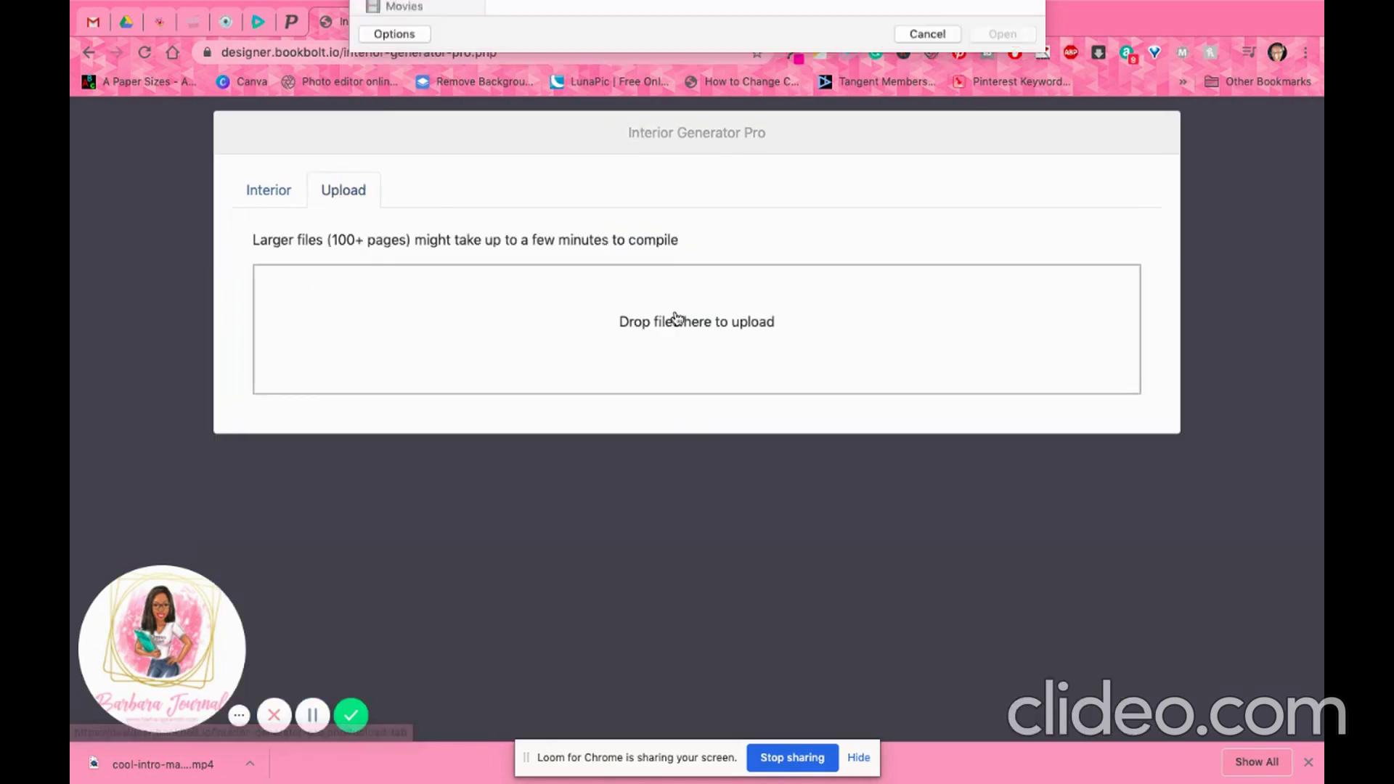
double_click(636, 100)
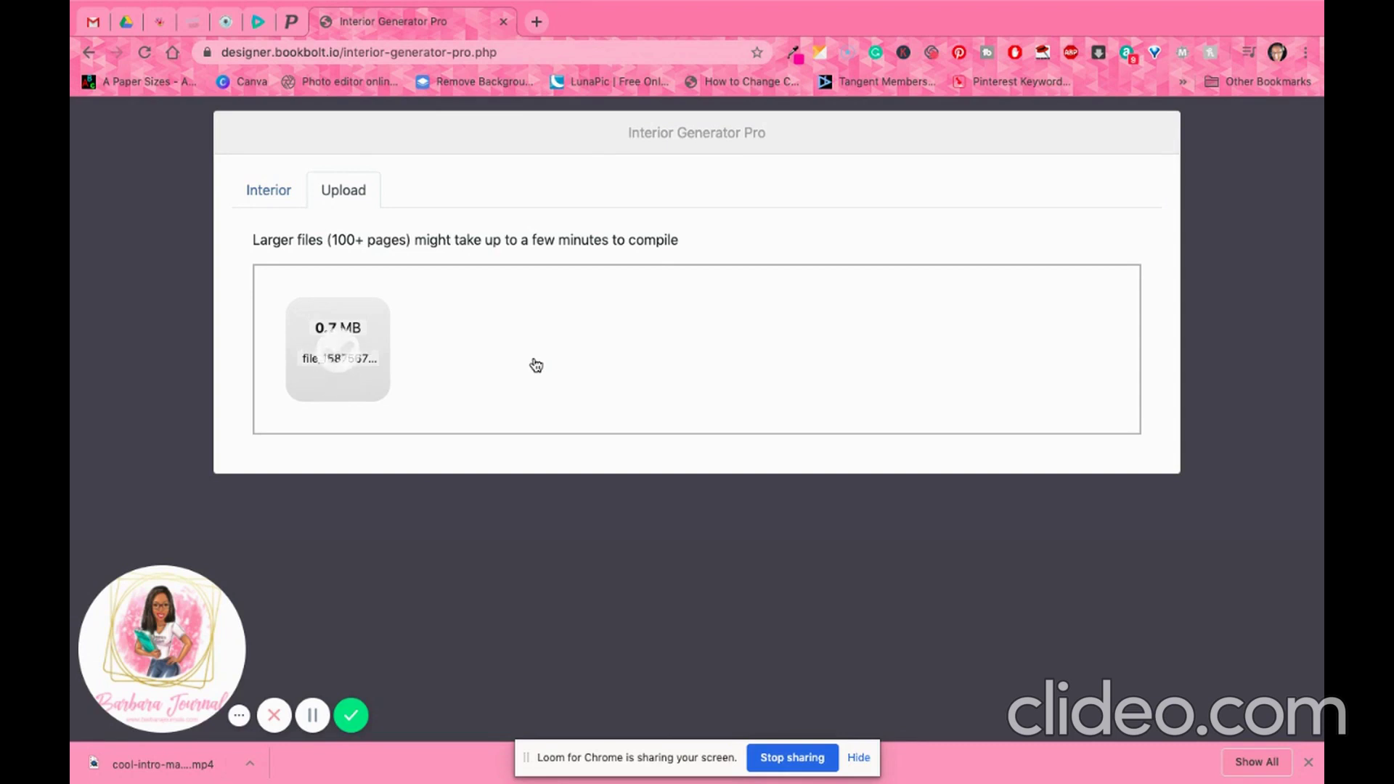
- Add two more page pairs so the planner has Pages 2–5
click(263, 192)
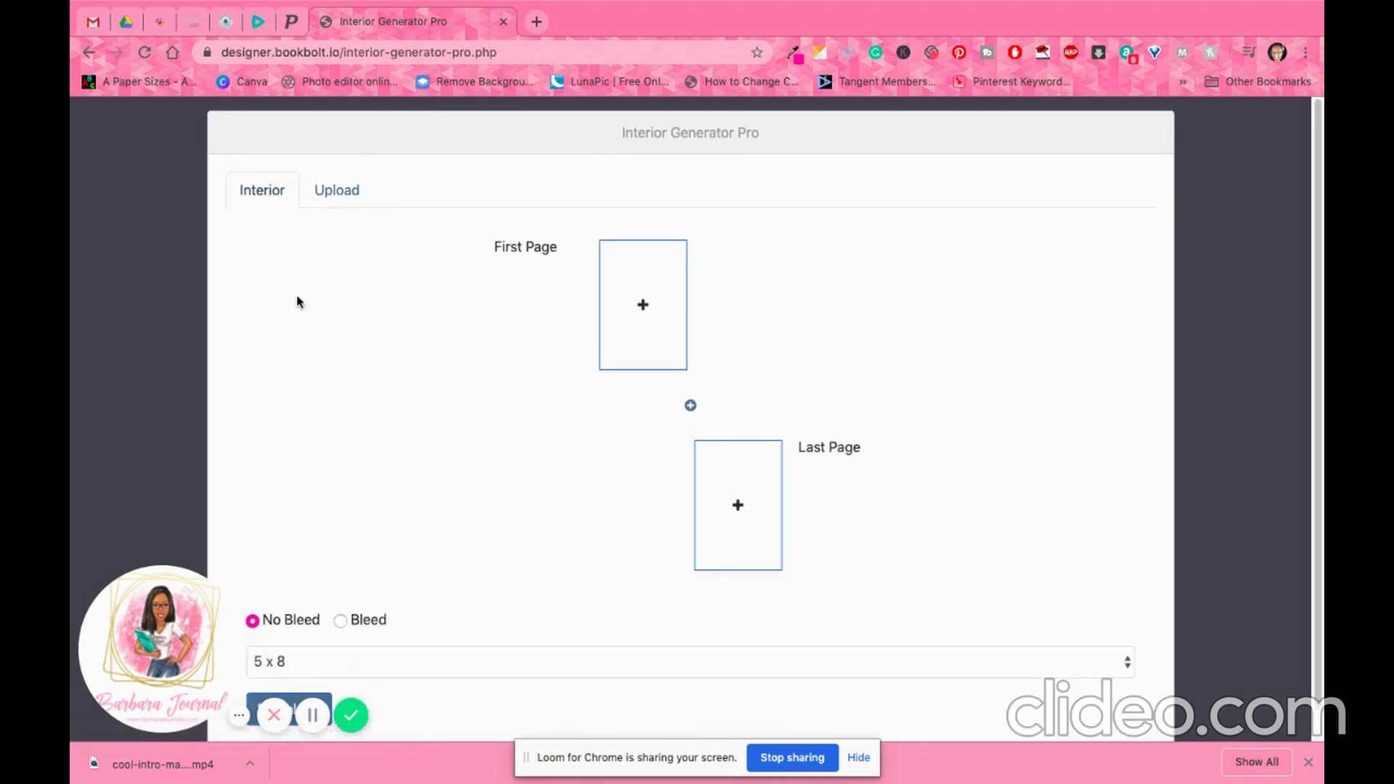
click(691, 405)
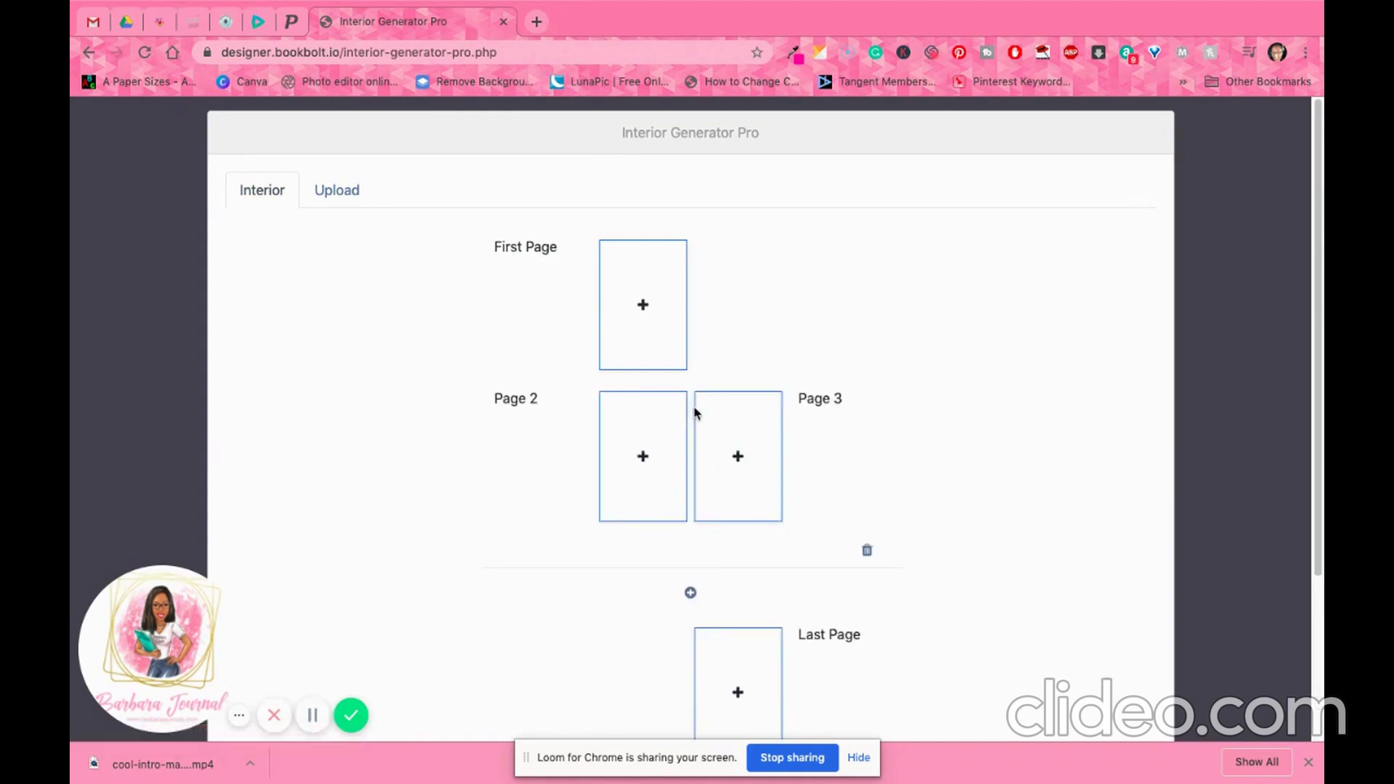
click(689, 591)
scroll(934, 399, down, 4)
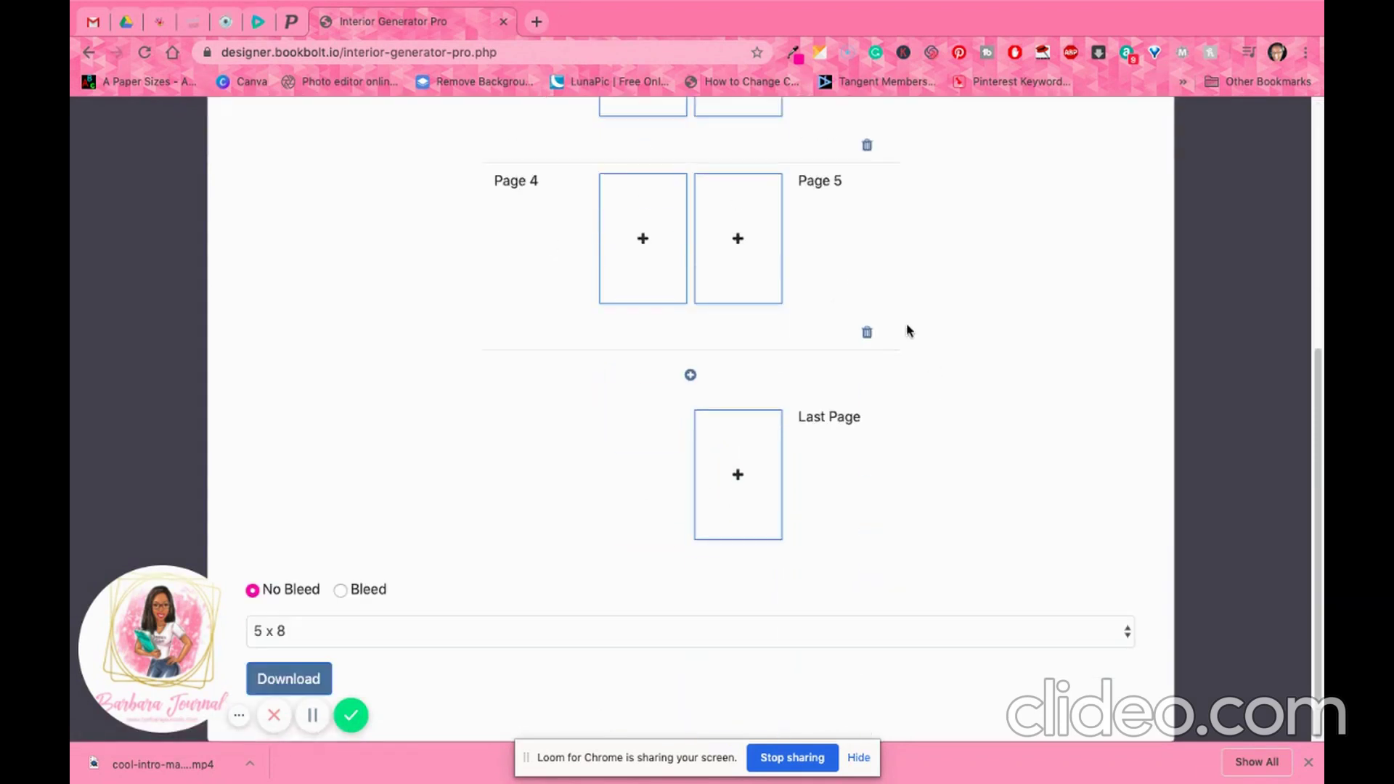
scroll(905, 327, up, 3)
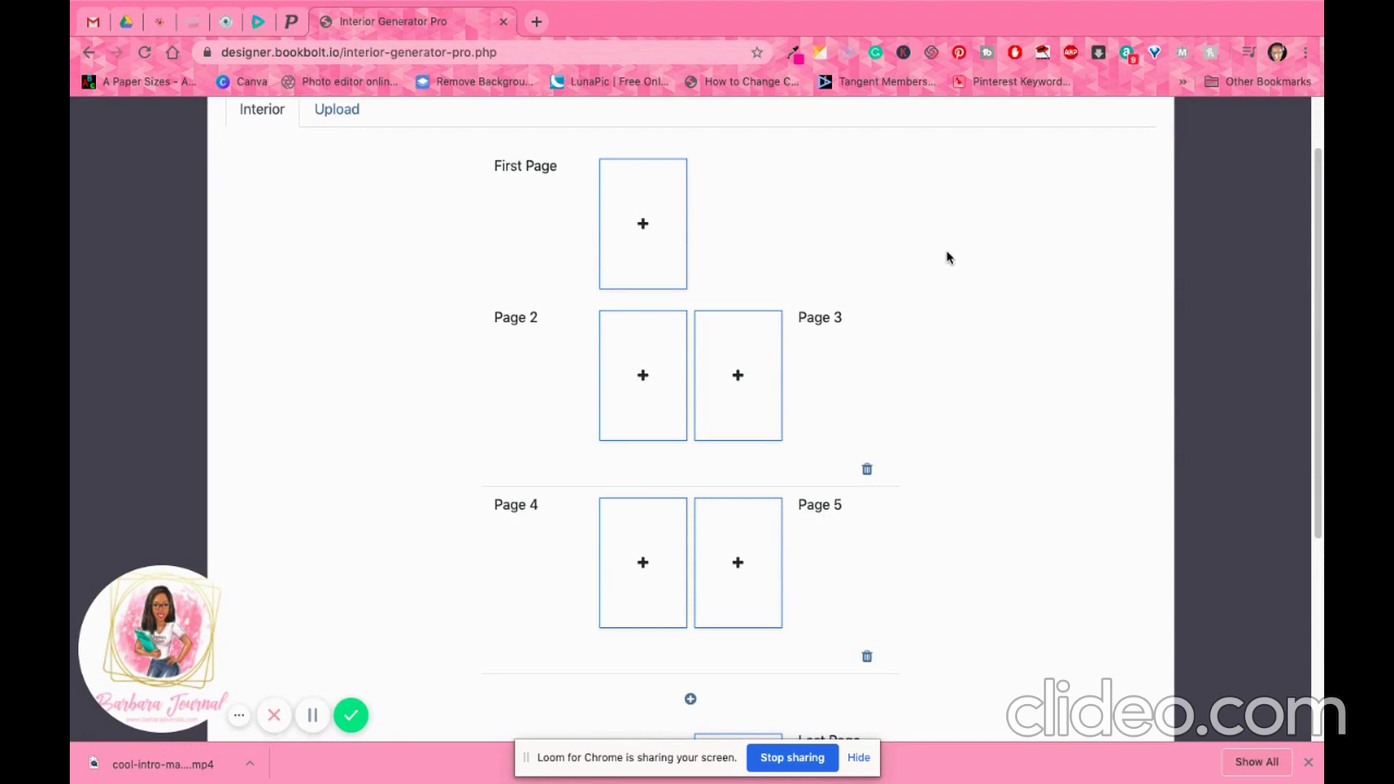
- Make 'This Planner Belongs To' the first page and start choosing Page 2's template
click(644, 225)
mouse_move(554, 272)
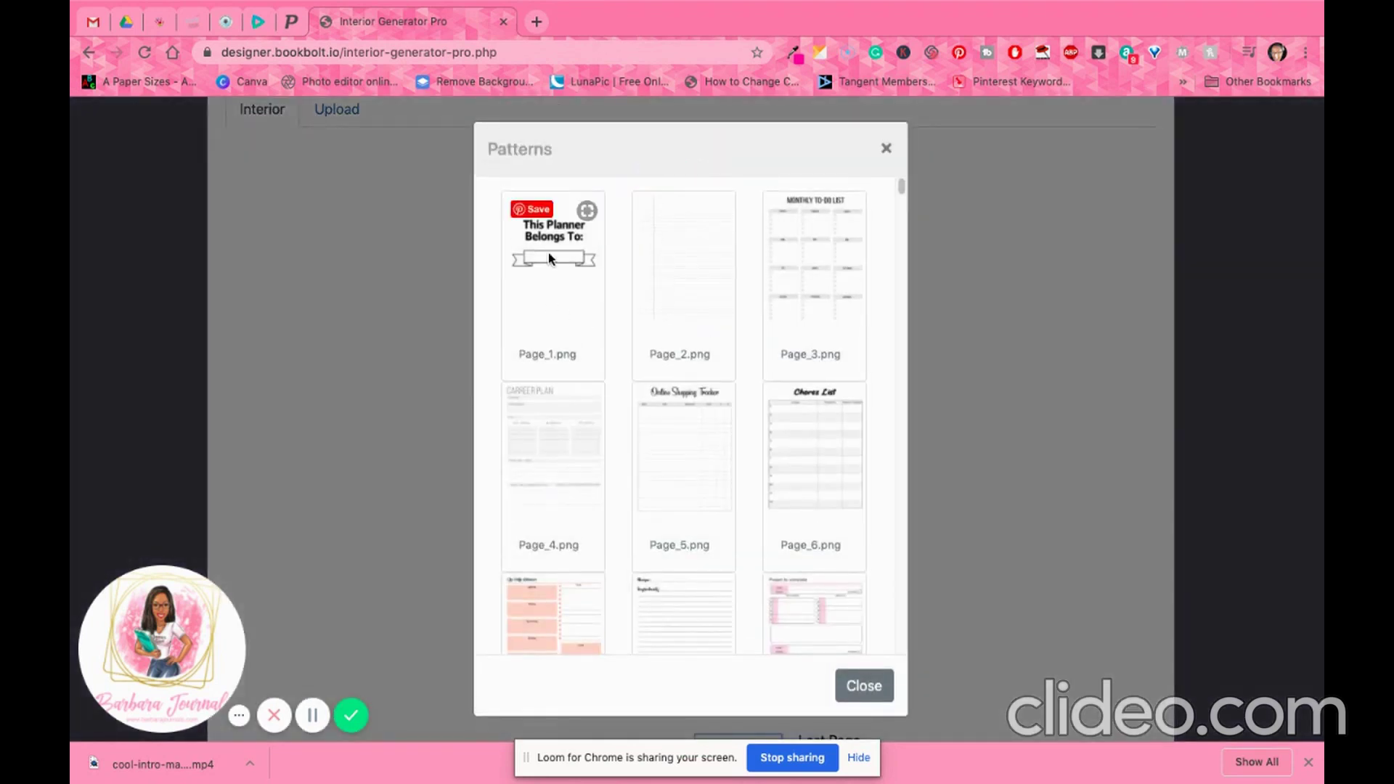
click(550, 294)
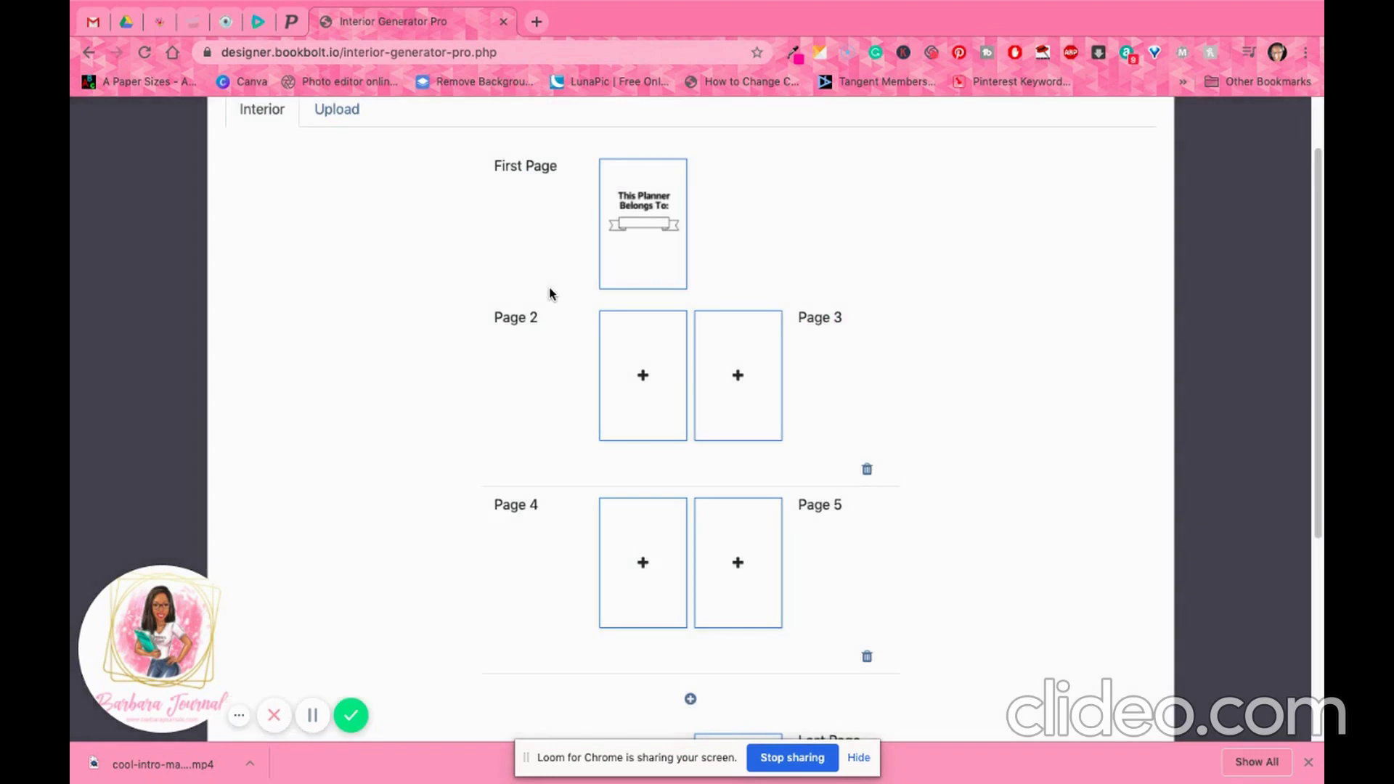
mouse_move(652, 242)
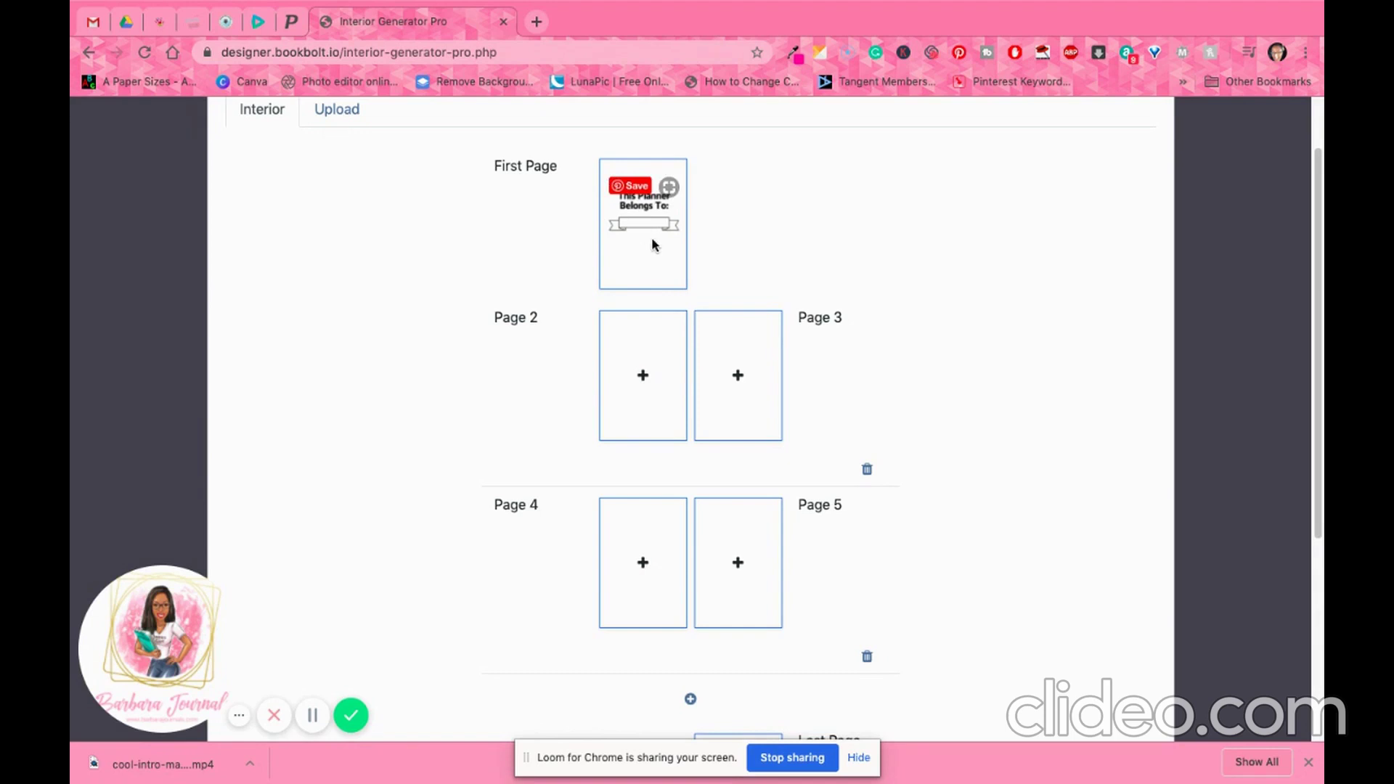
click(641, 376)
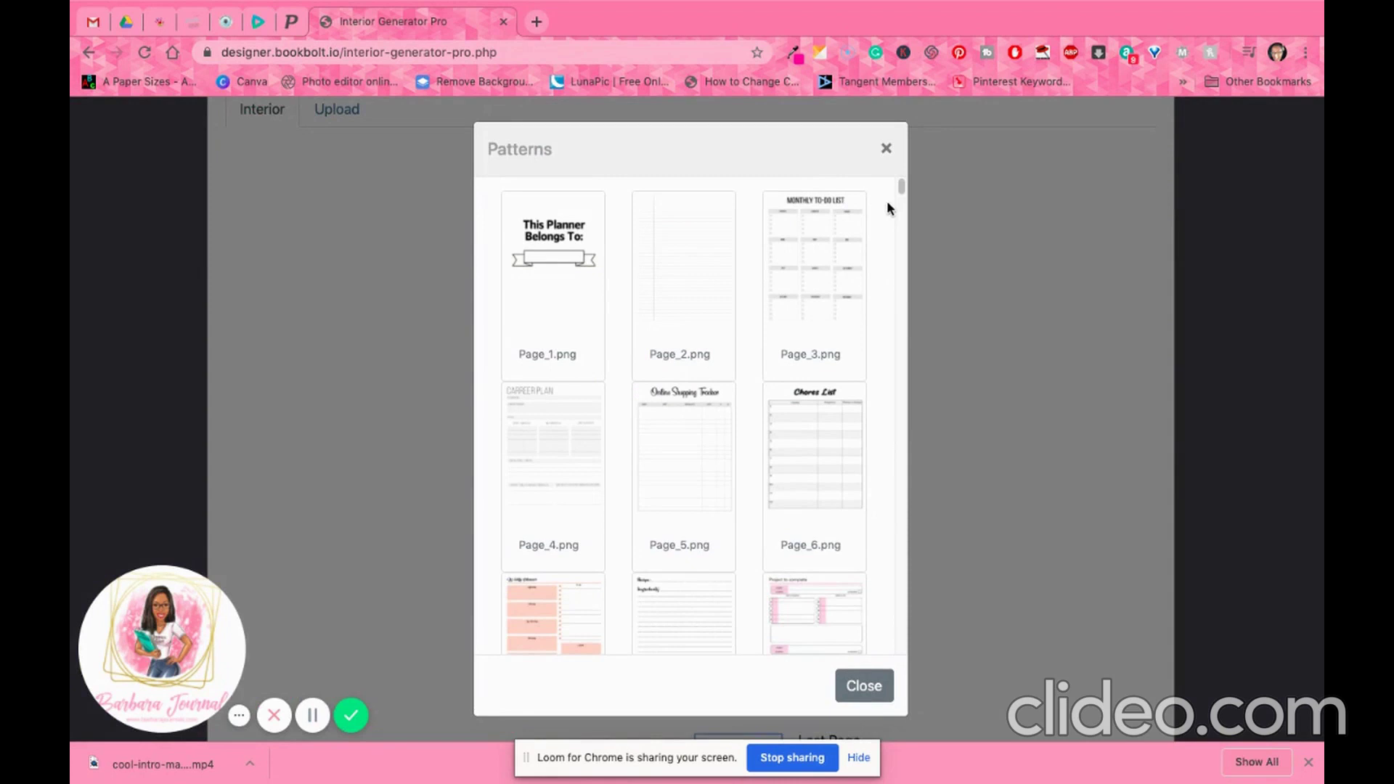
mouse_move(901, 188)
mouse_down()
mouse_move(900, 538)
mouse_move(916, 648)
mouse_move(917, 186)
mouse_up()
- Fill Pages 2–4 with Monthly To-Do List, Online Shopping Tracker and the peach Weekly planner
click(839, 262)
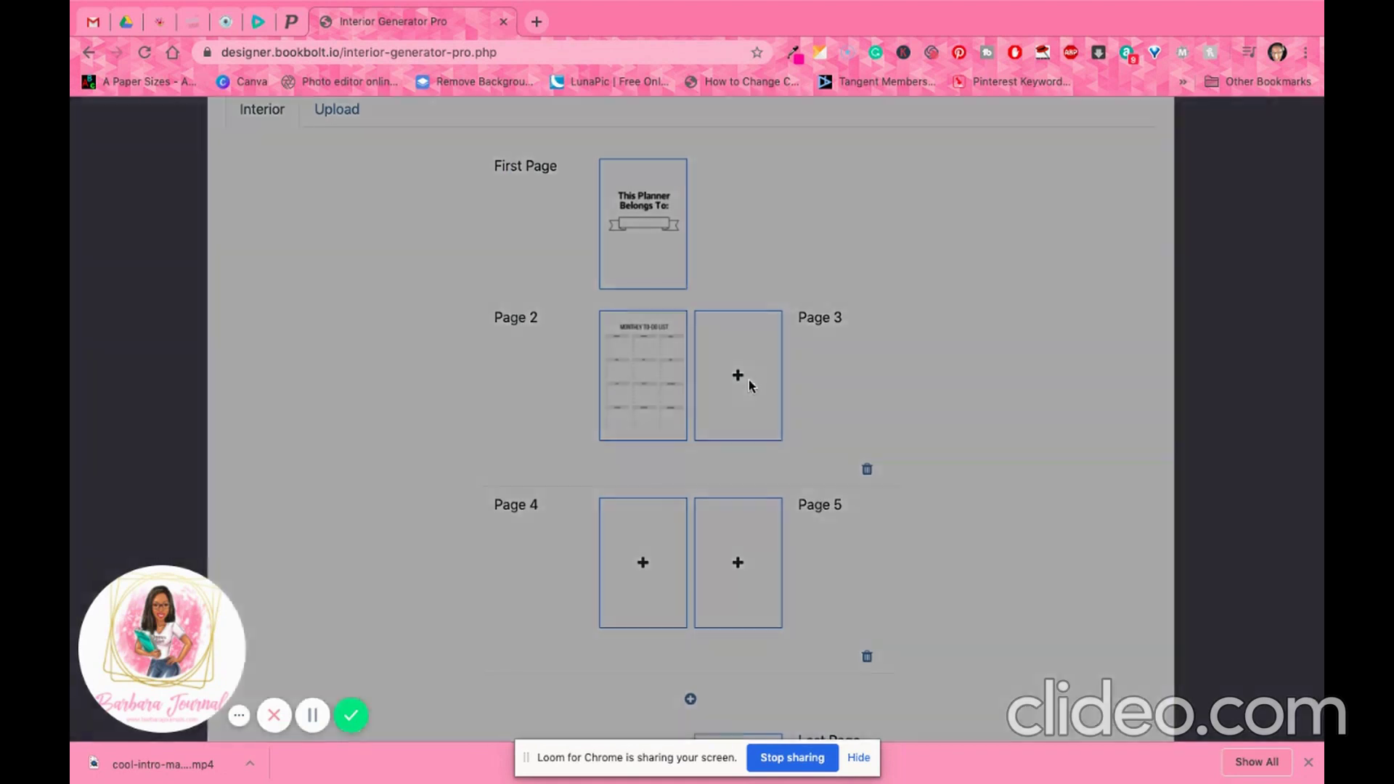
click(748, 380)
click(715, 489)
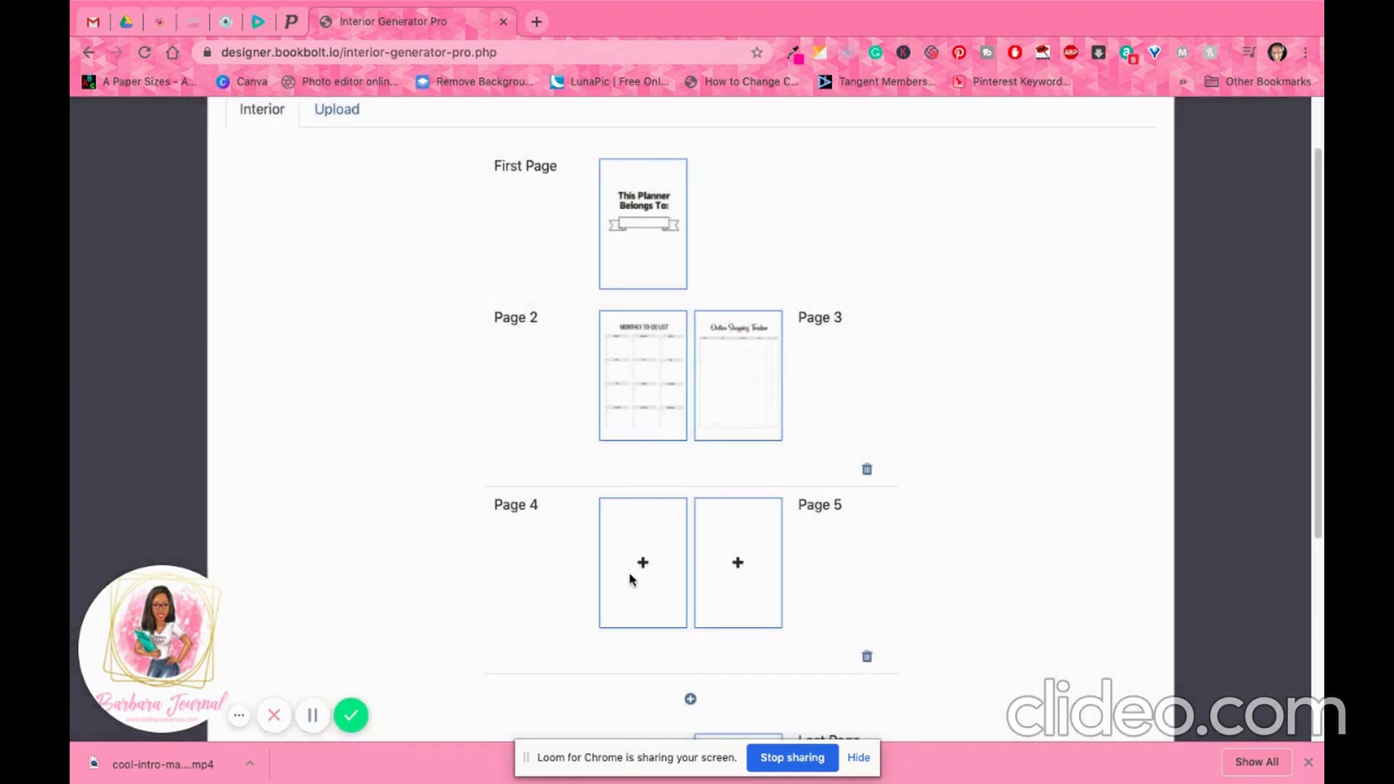
click(643, 568)
scroll(835, 498, down, 3)
scroll(812, 490, down, 2)
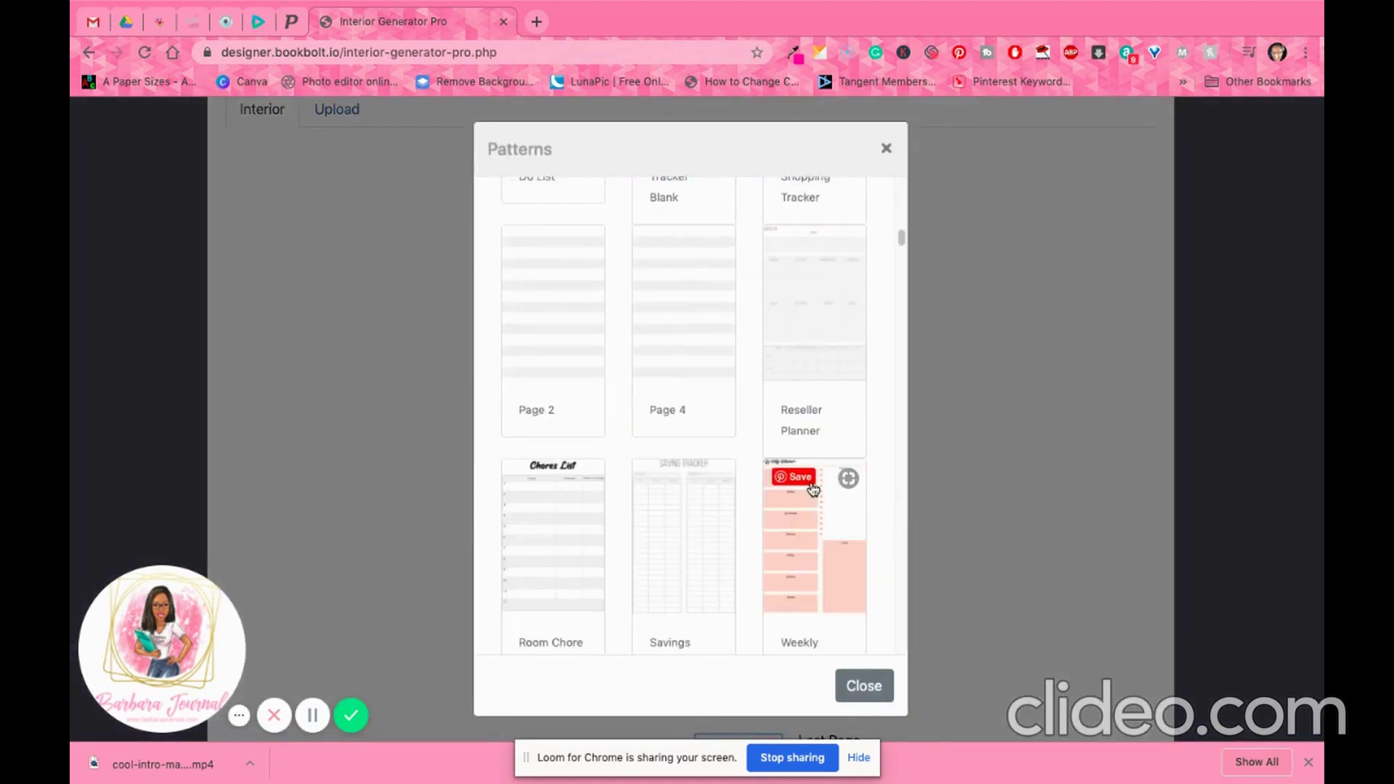
click(802, 558)
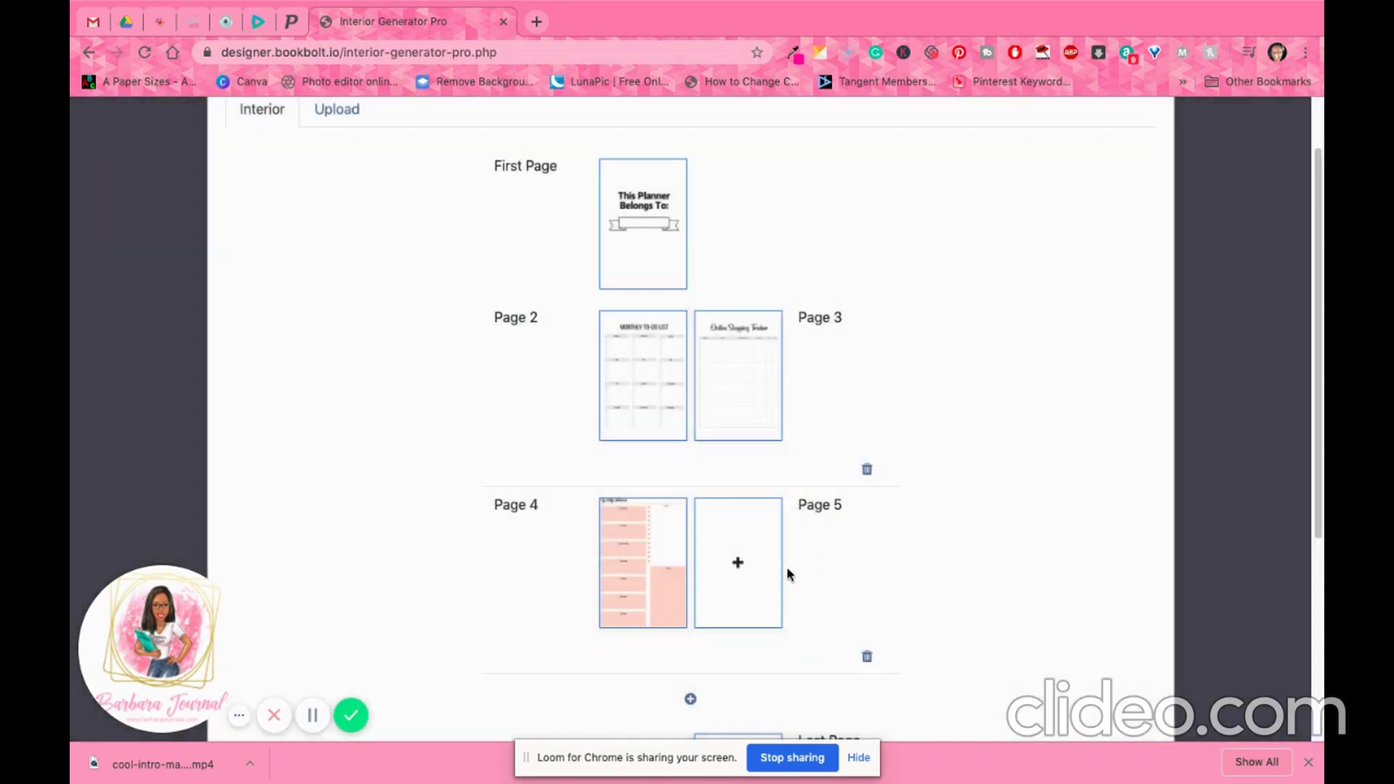
- Fill Page 5 with pink Birthday Reminder 3 and the last page with Day Planner 3
click(744, 557)
scroll(708, 566, down, 5)
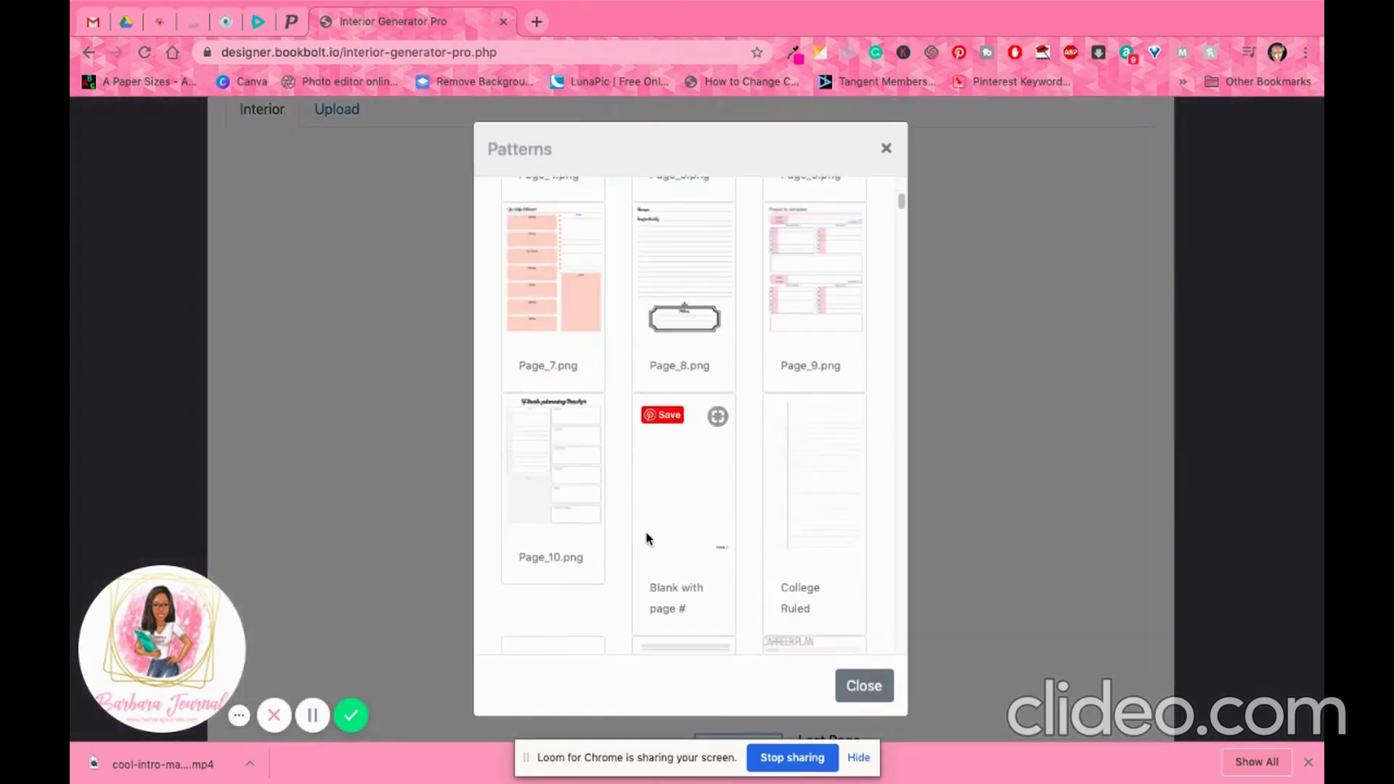
scroll(647, 535, down, 5)
scroll(806, 538, down, 5)
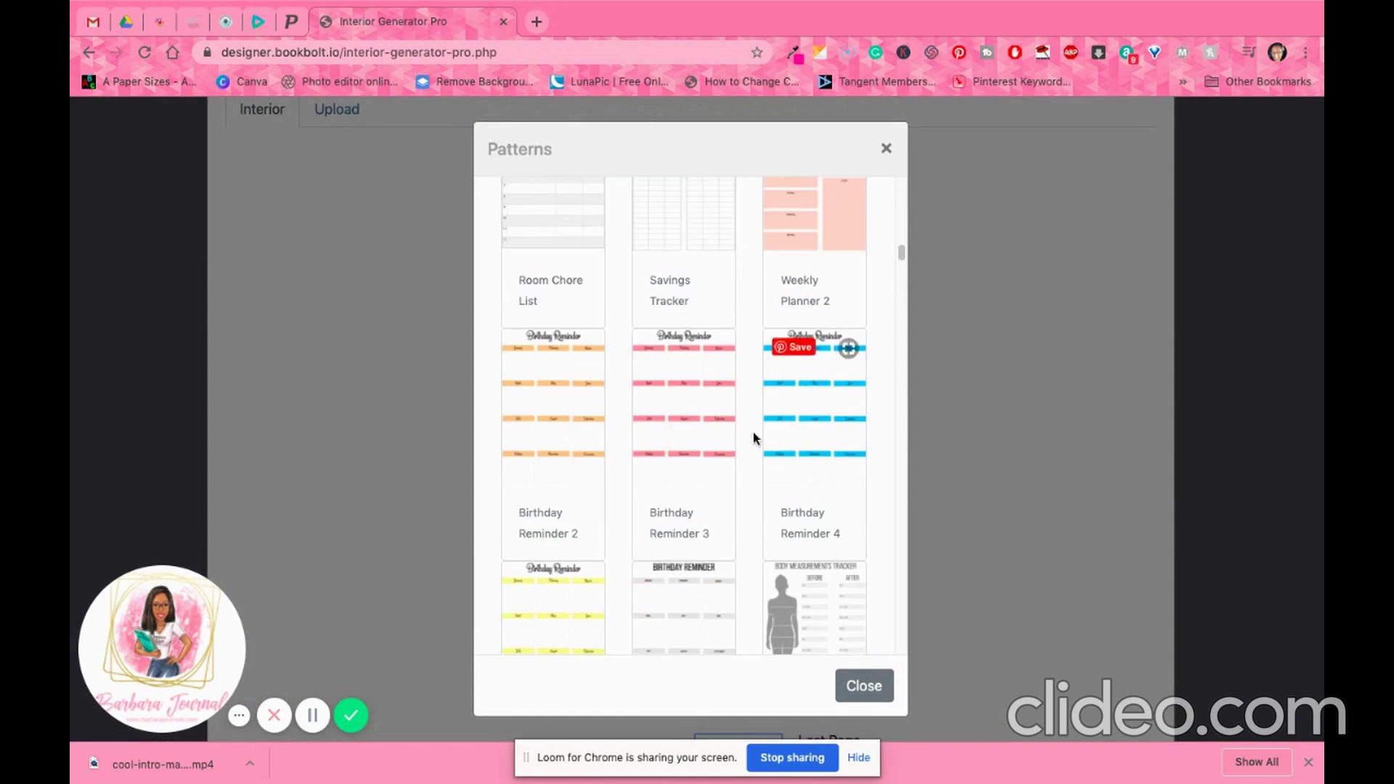
click(697, 482)
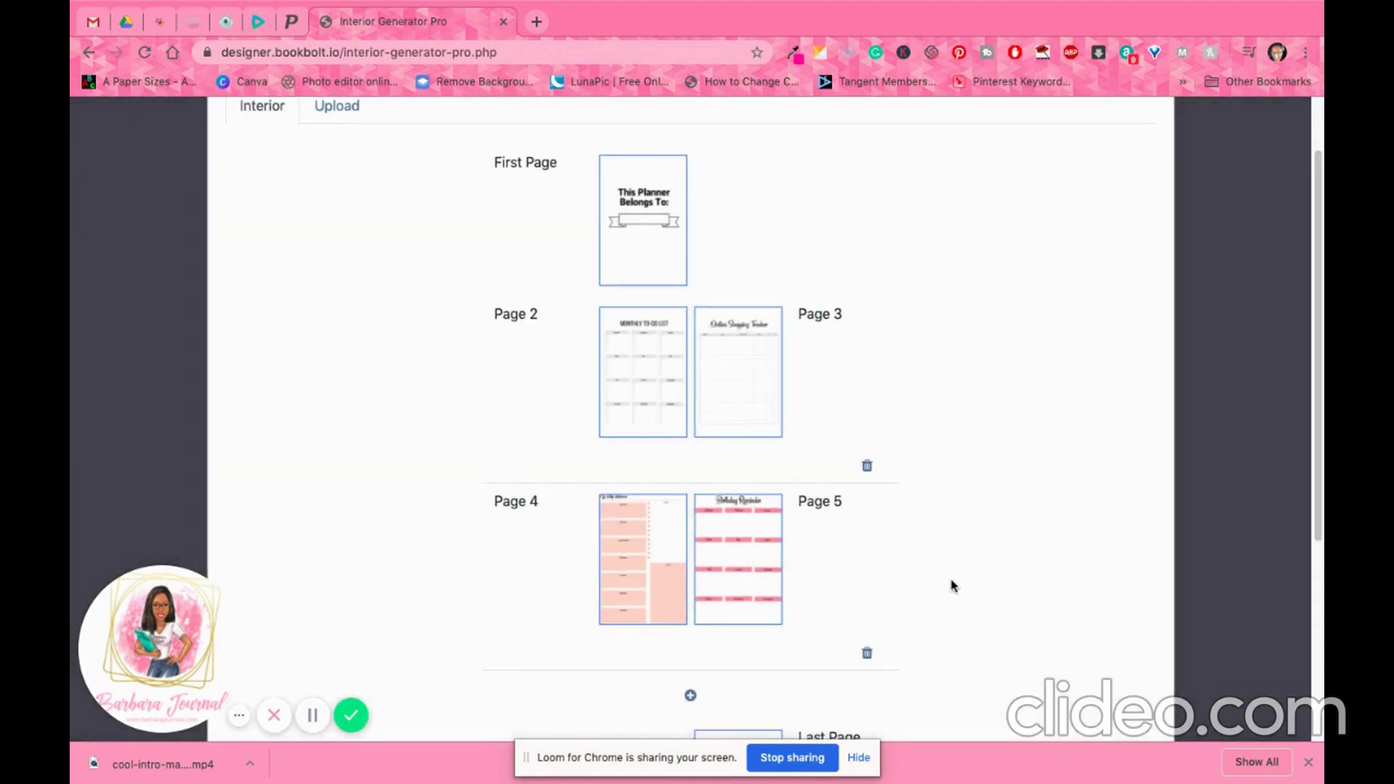
scroll(951, 607, down, 1)
scroll(791, 592, down, 5)
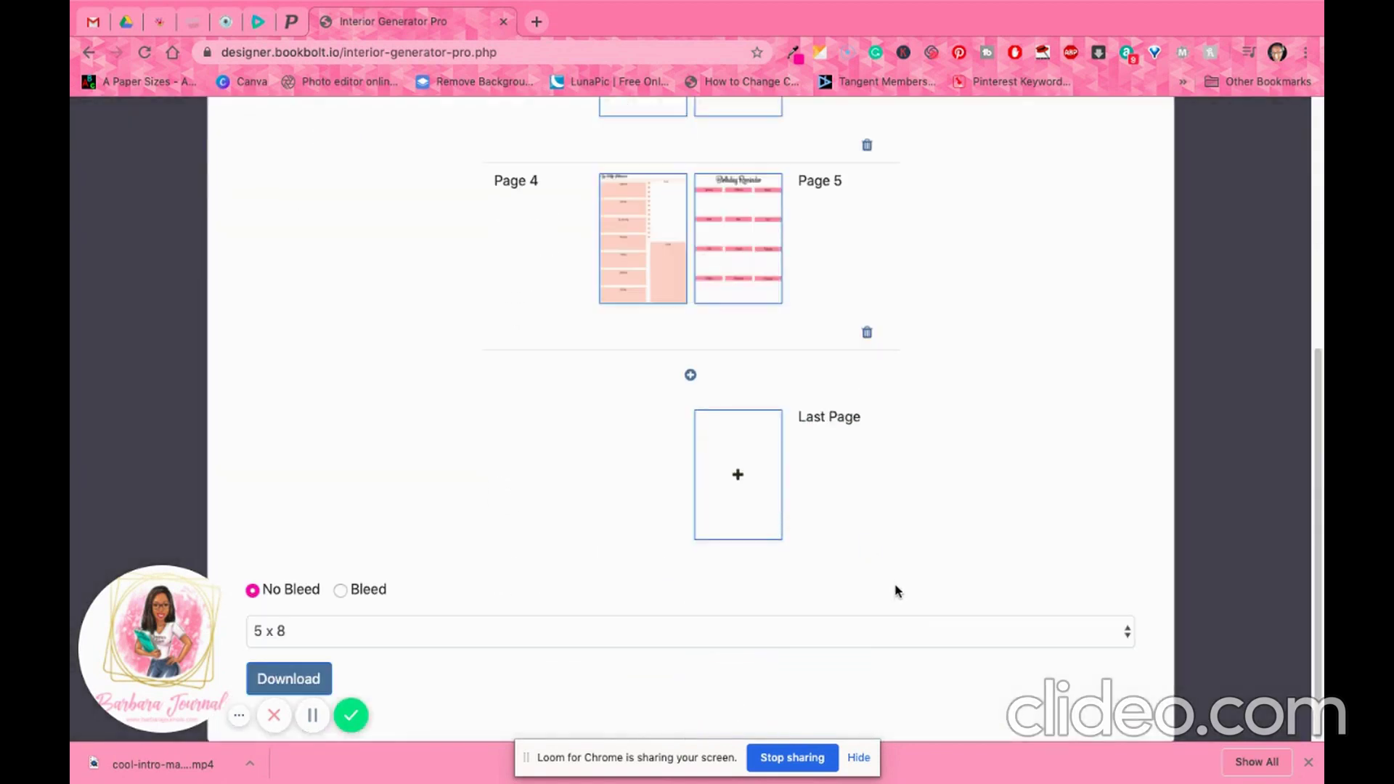
click(736, 477)
scroll(723, 512, down, 5)
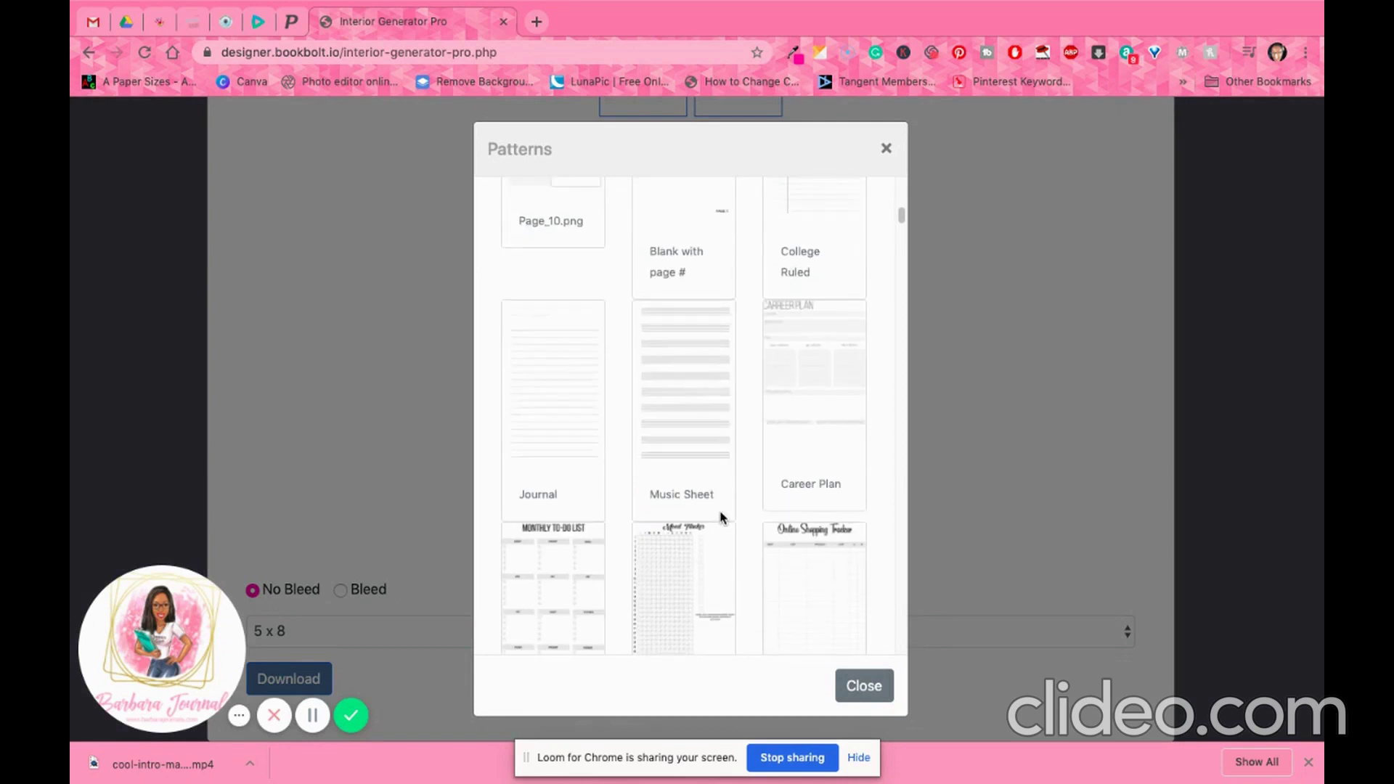
scroll(720, 515, down, 5)
scroll(722, 513, down, 3)
scroll(722, 513, down, 5)
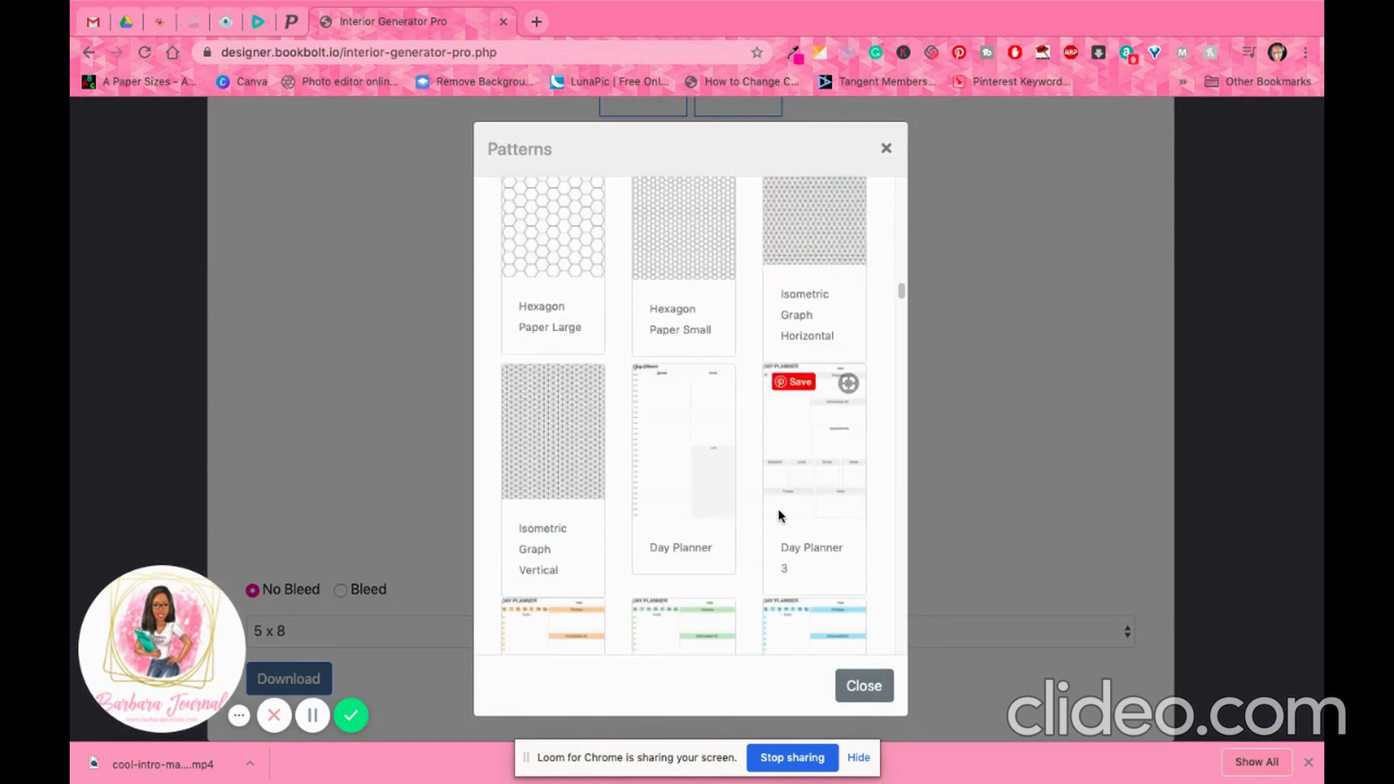
click(802, 483)
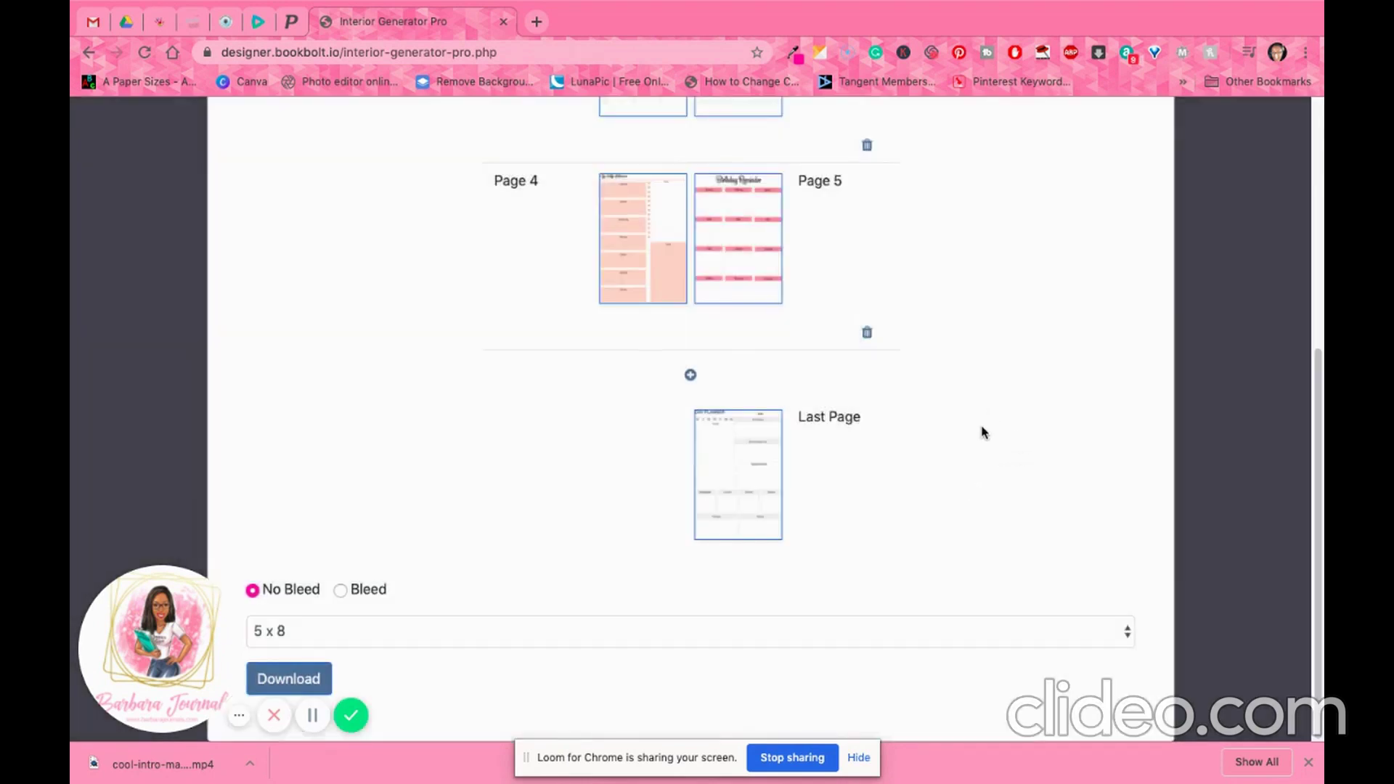
scroll(982, 433, up, 5)
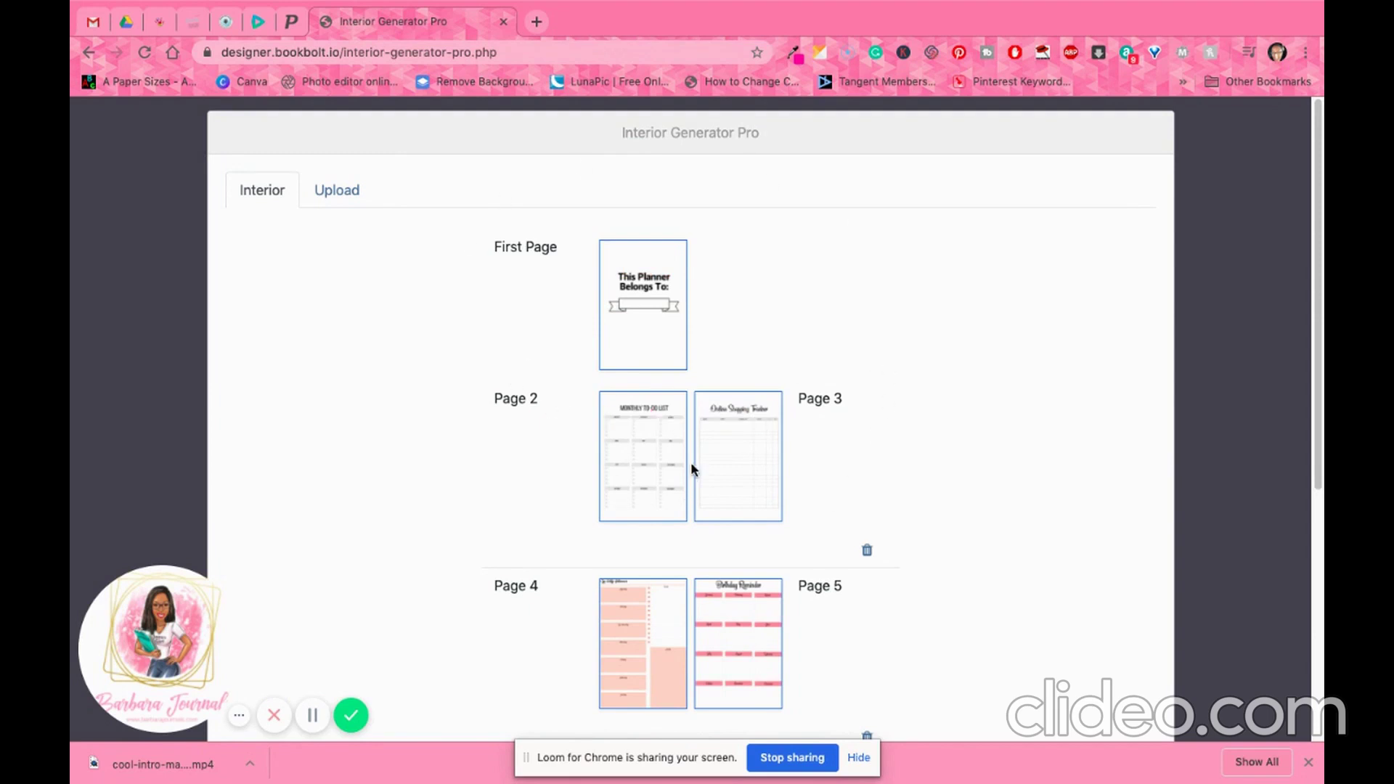
scroll(692, 458, down, 1)
scroll(692, 448, down, 2)
scroll(693, 447, down, 1)
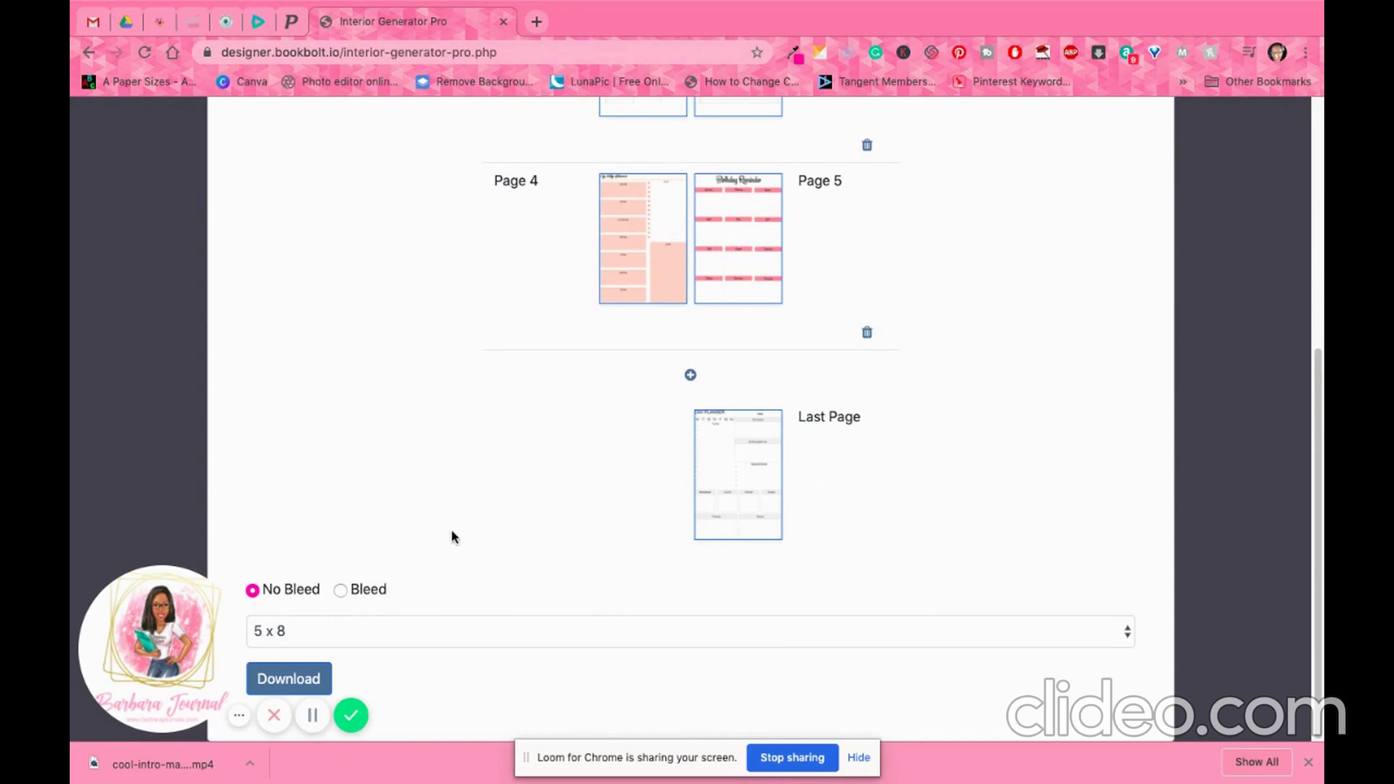
- Set the trim size to 8.5 x 11 and download the finished planner PDF
click(391, 642)
scroll(406, 676, down, 1)
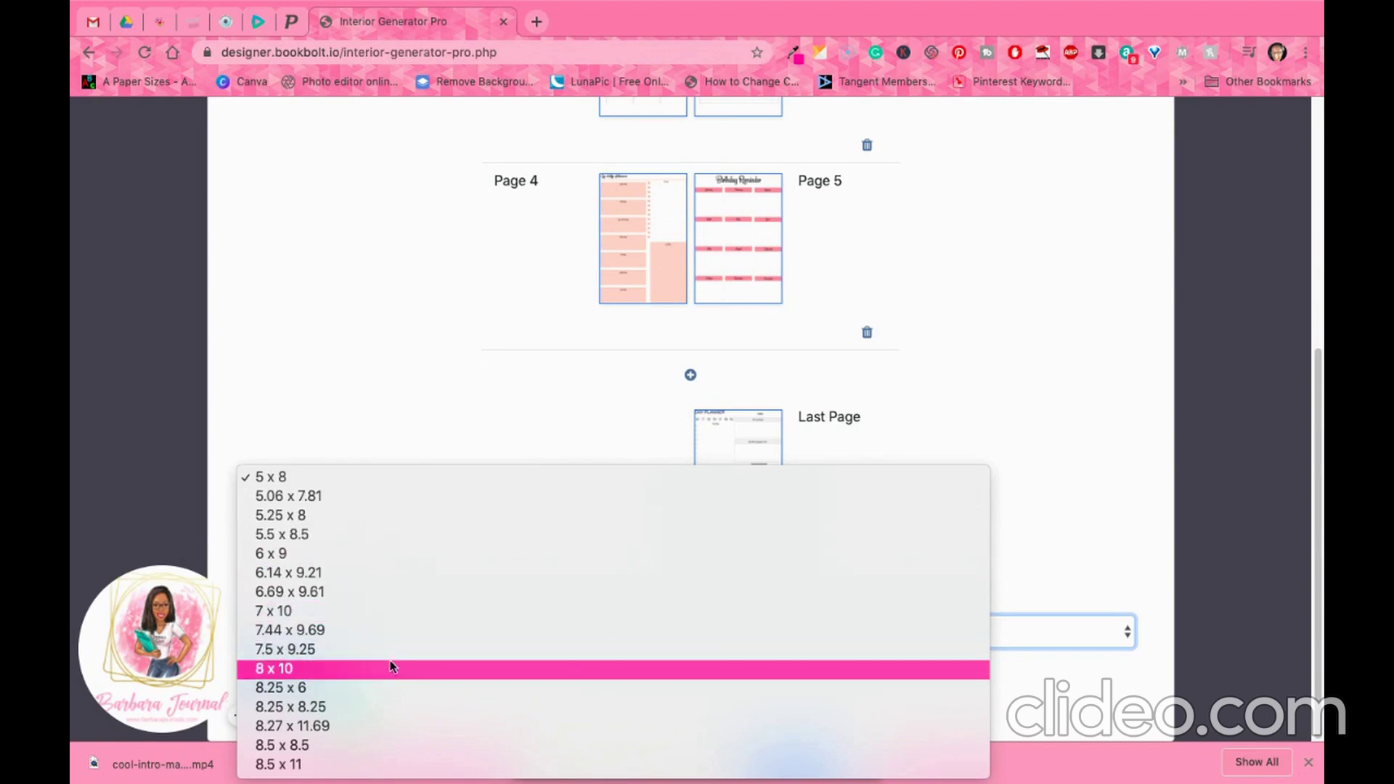
click(360, 770)
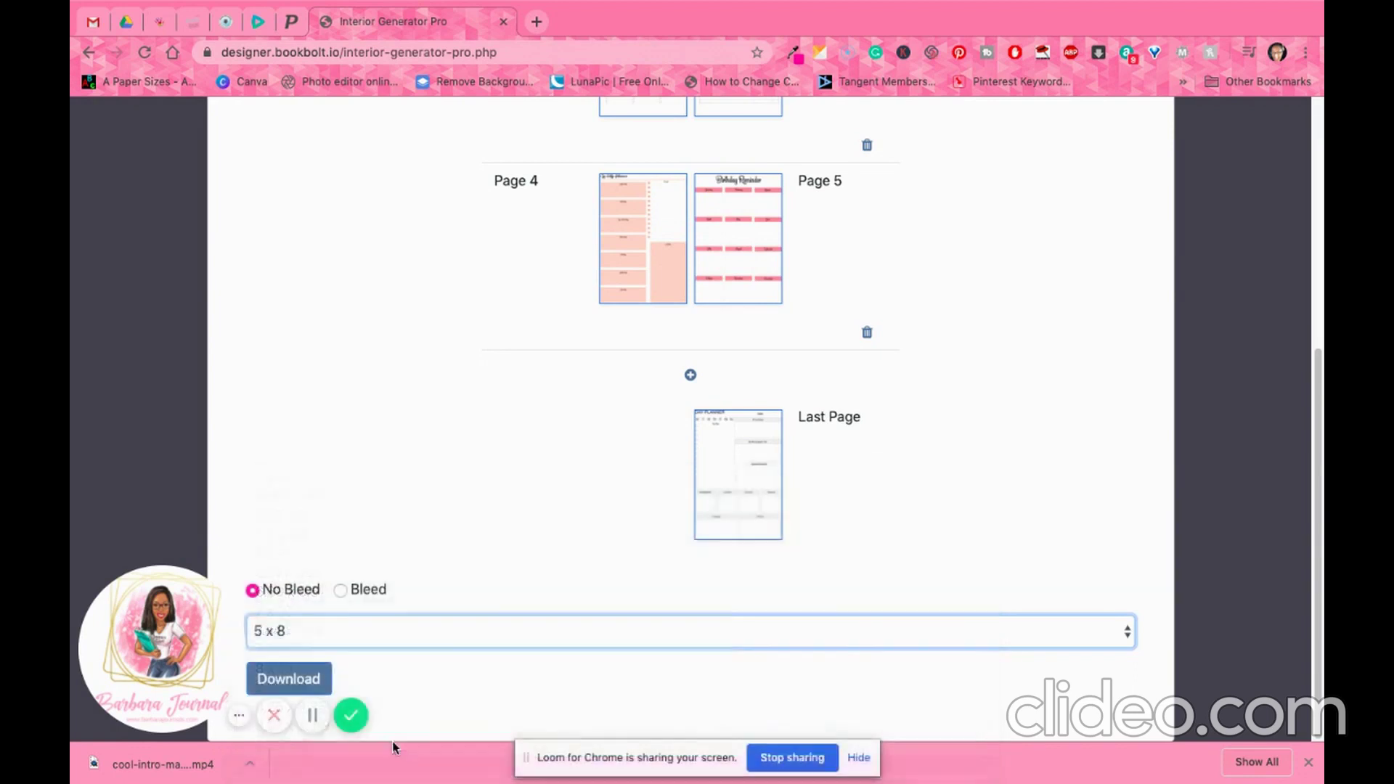
click(304, 679)
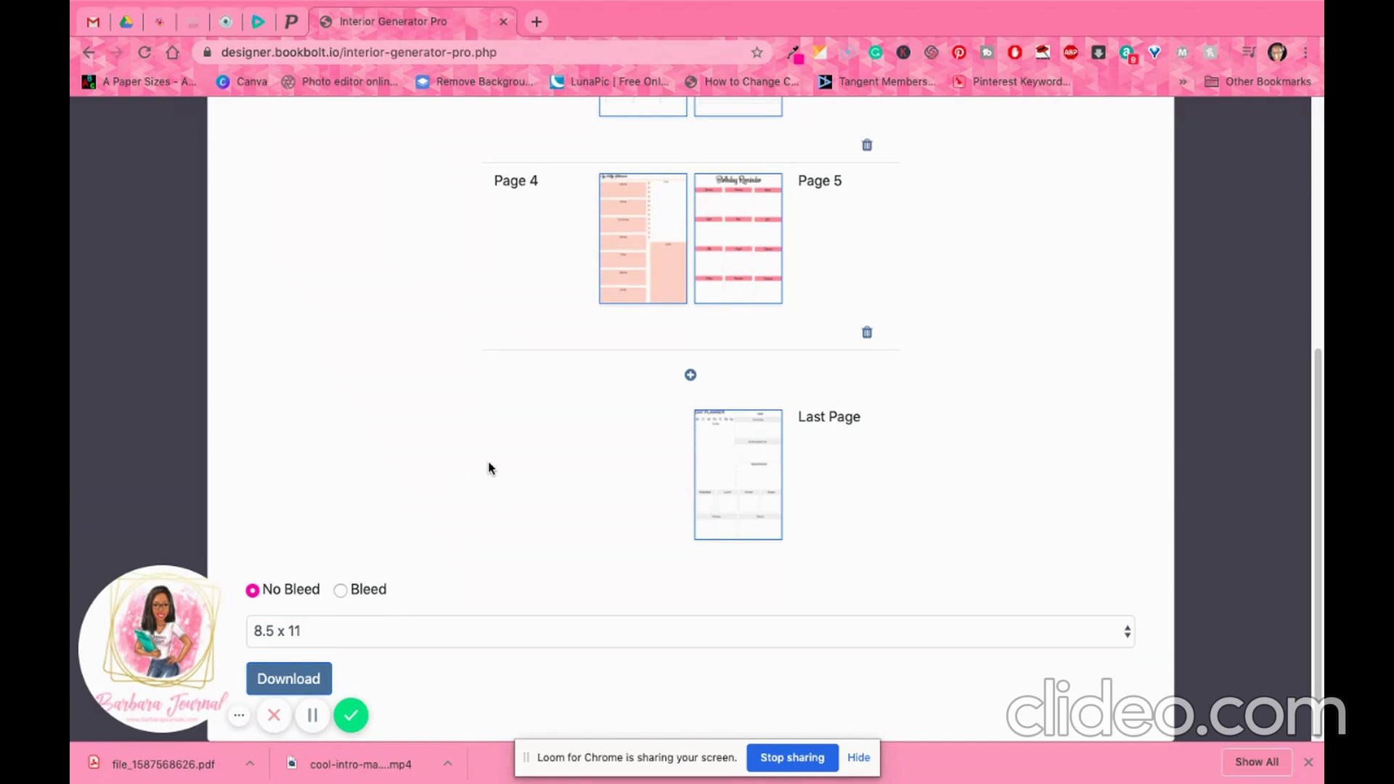
scroll(489, 468, up, 1)
scroll(472, 486, up, 5)
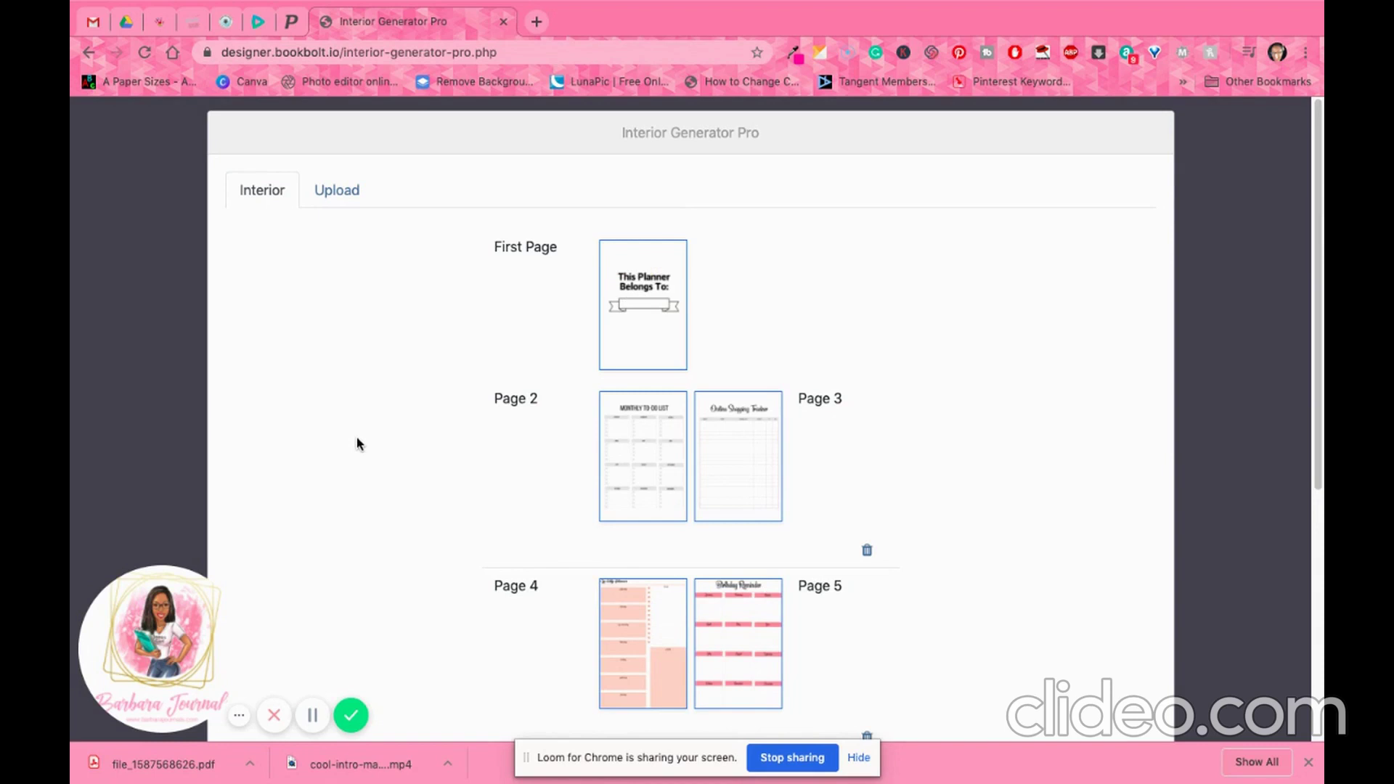
scroll(346, 446, down, 2)
scroll(377, 457, down, 3)
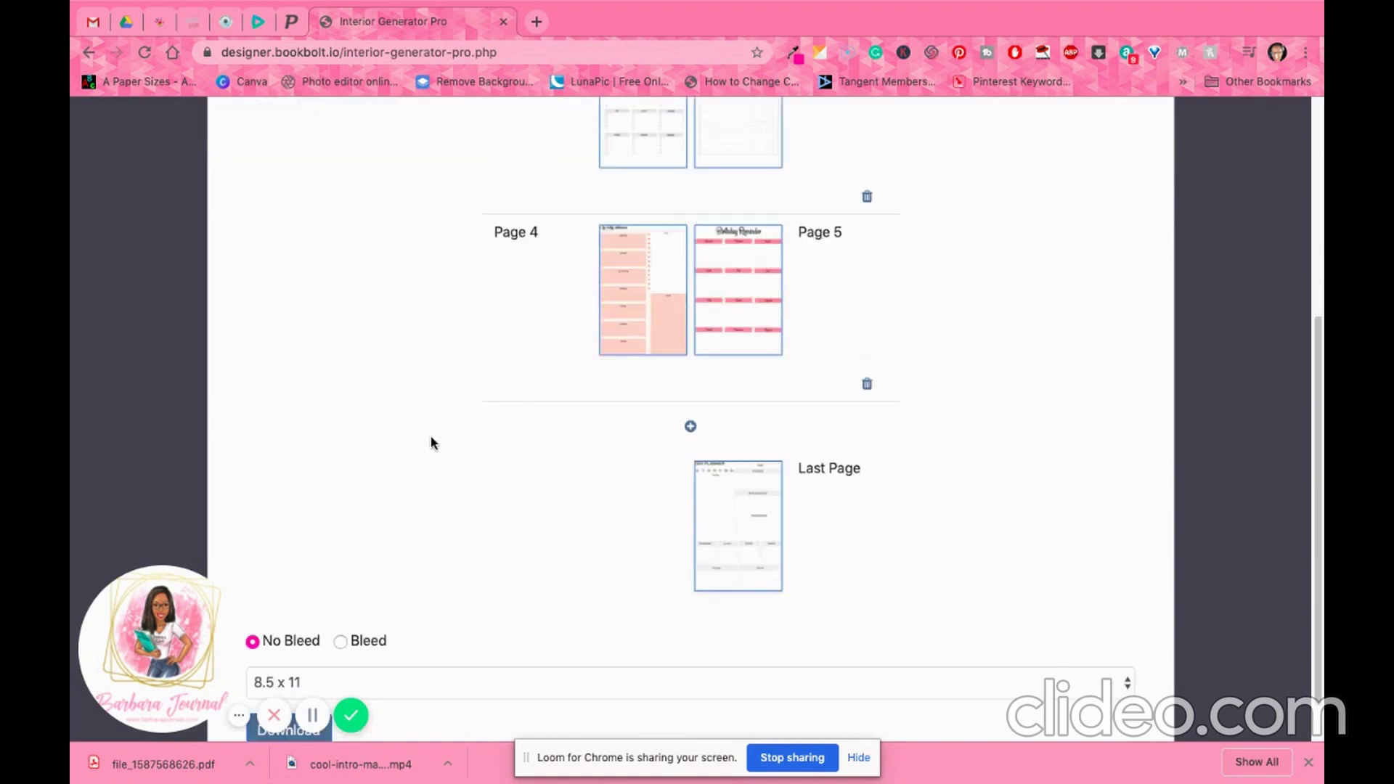
scroll(430, 444, up, 2)
scroll(431, 444, up, 3)
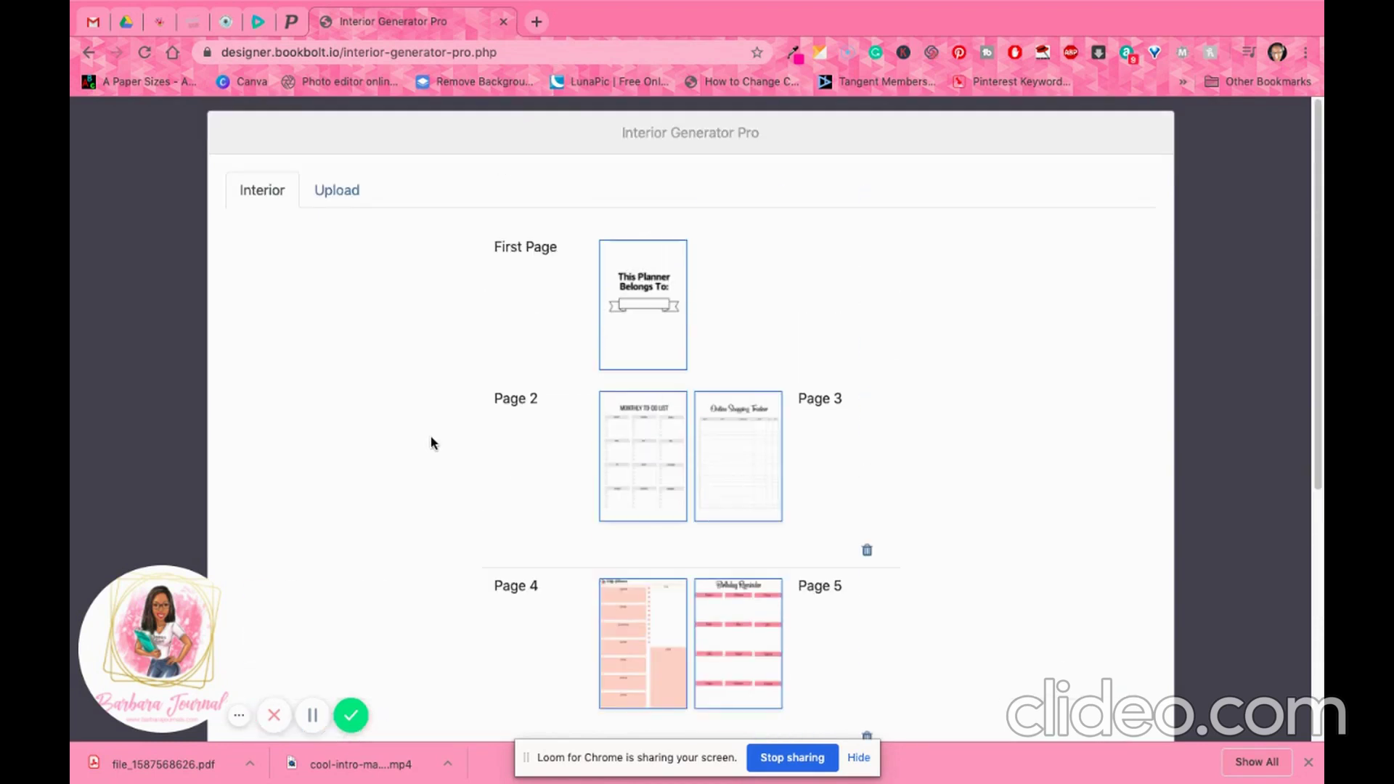